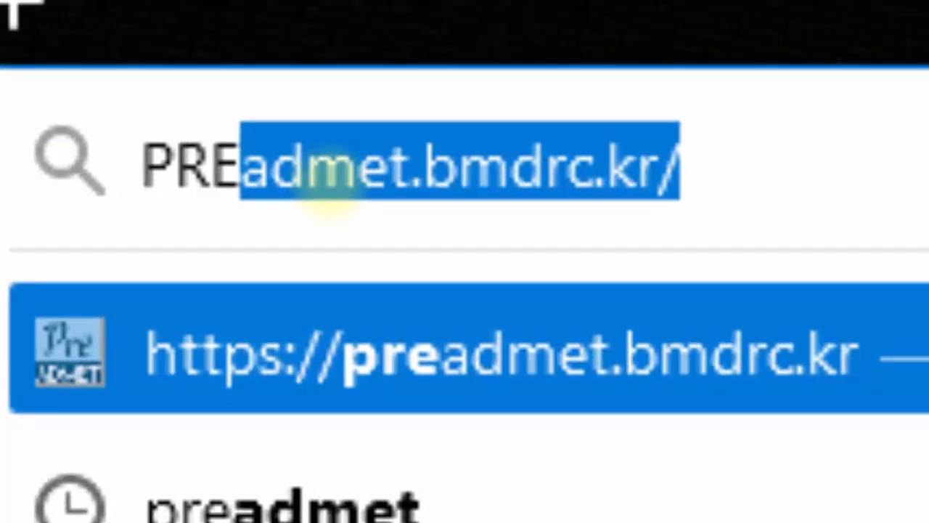
# Step: Open the website preadmet.bmdrc.kr and go to its ADME prediction page
pyautogui.write('AD')
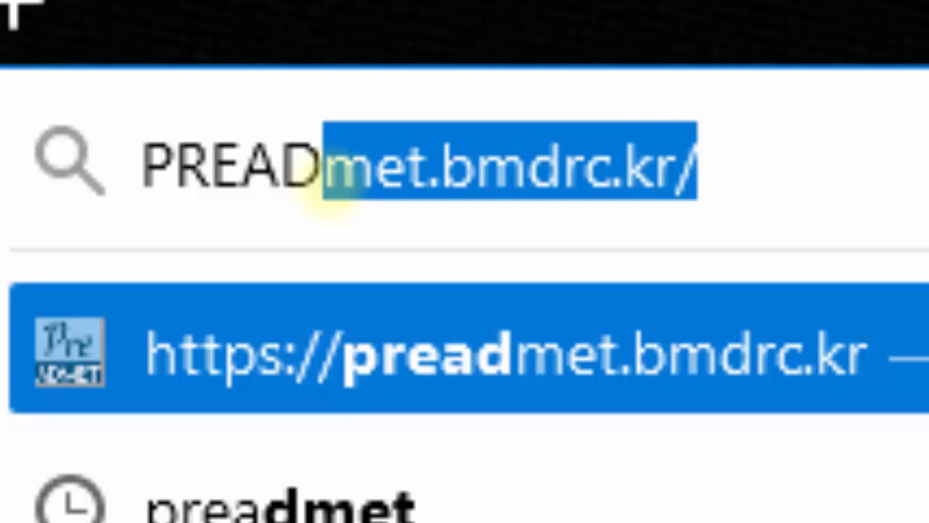
pyautogui.write('MET')
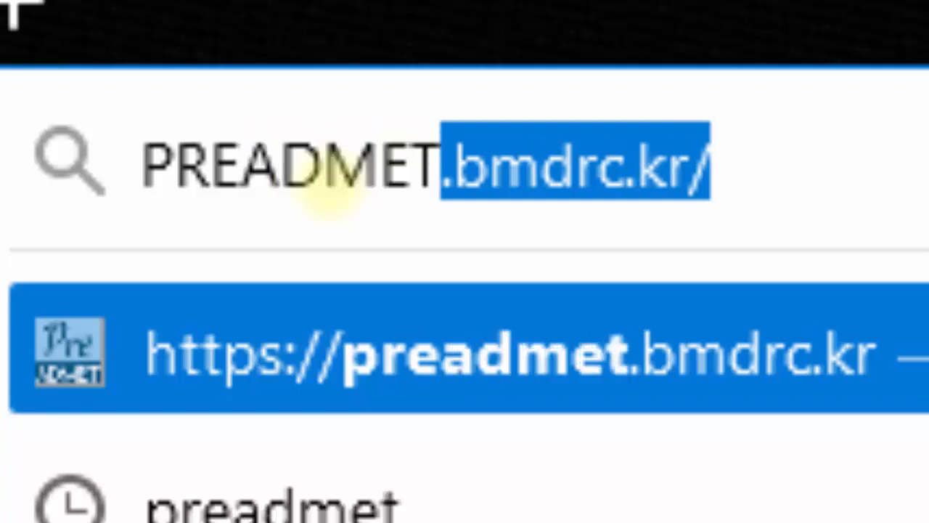
pyautogui.write('.BM')
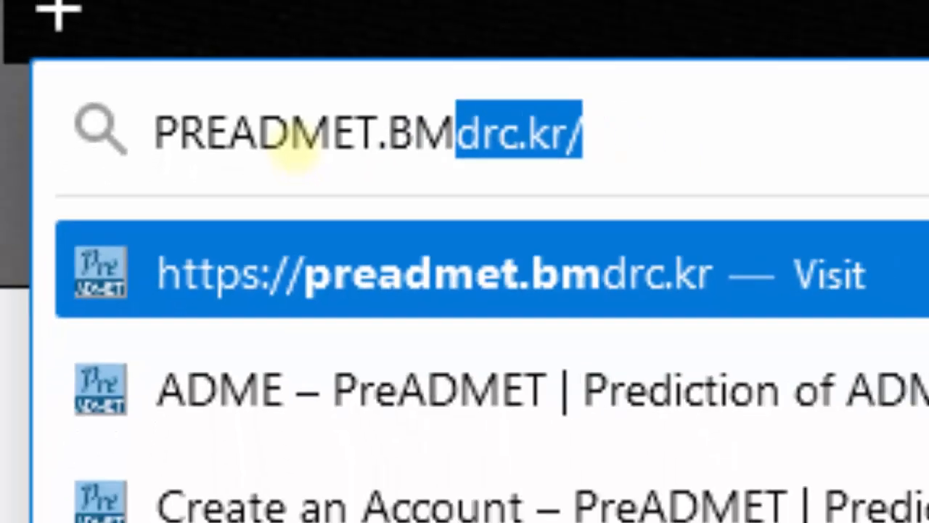
pyautogui.press('Return')
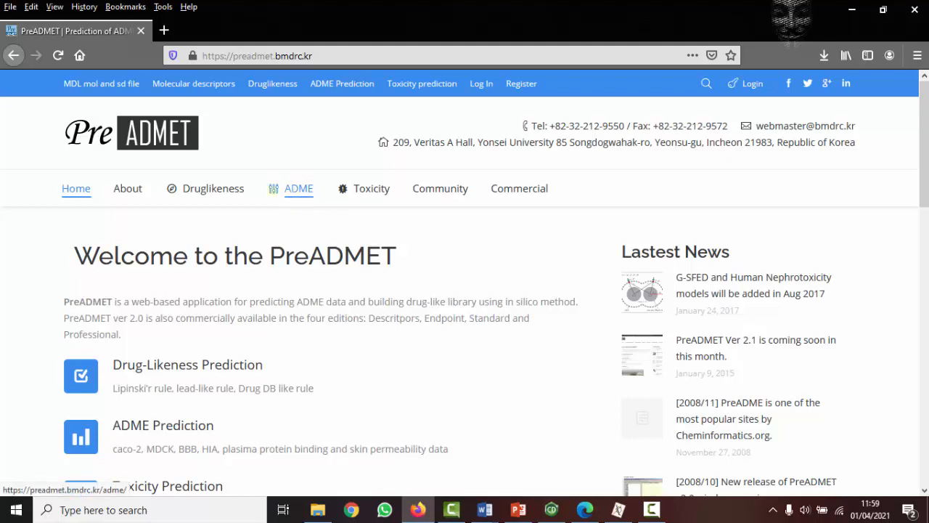
pyautogui.click(297, 185)
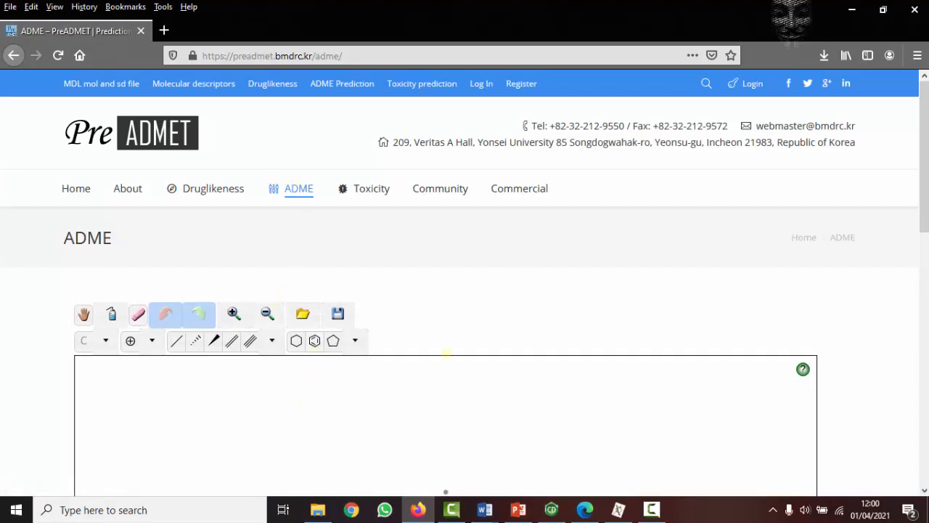
# Step: Place a benzene ring in the structure editor and fuse a five-membered ring onto its vertical double bond
pyautogui.scroll(-3, 446, 491)
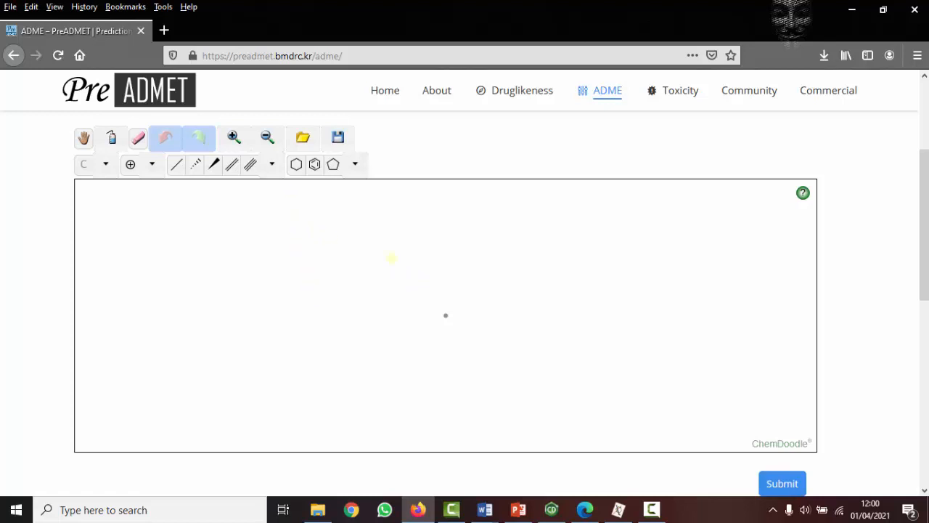
pyautogui.click(314, 164)
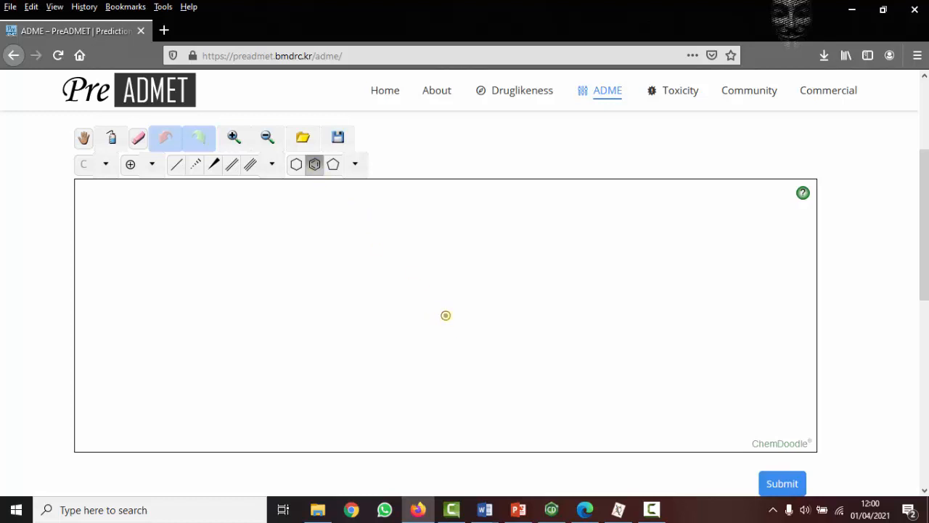
pyautogui.click(445, 316)
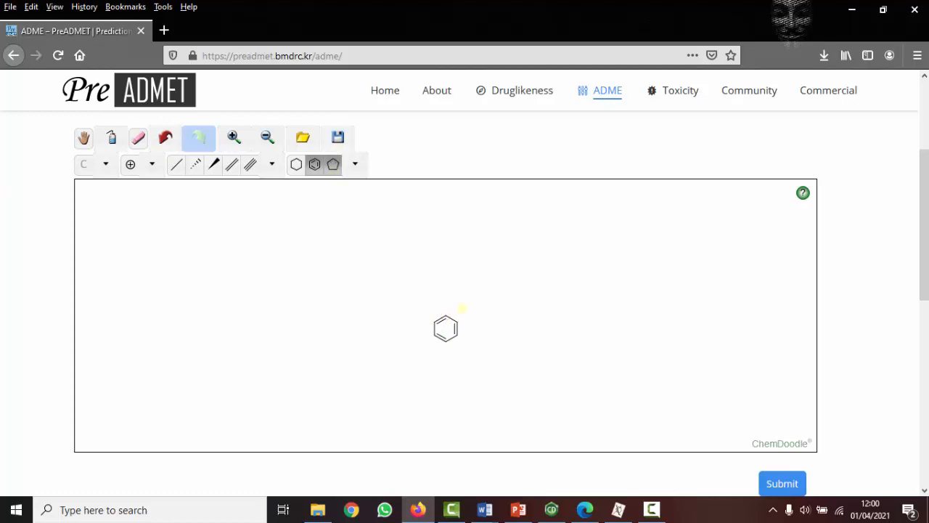
pyautogui.click(458, 329)
# Step: Draw a three-carbon chain from the five-membered ring's upper carbon, with a double-bonded CH2 branch on the chain's last carbon
pyautogui.click(176, 164)
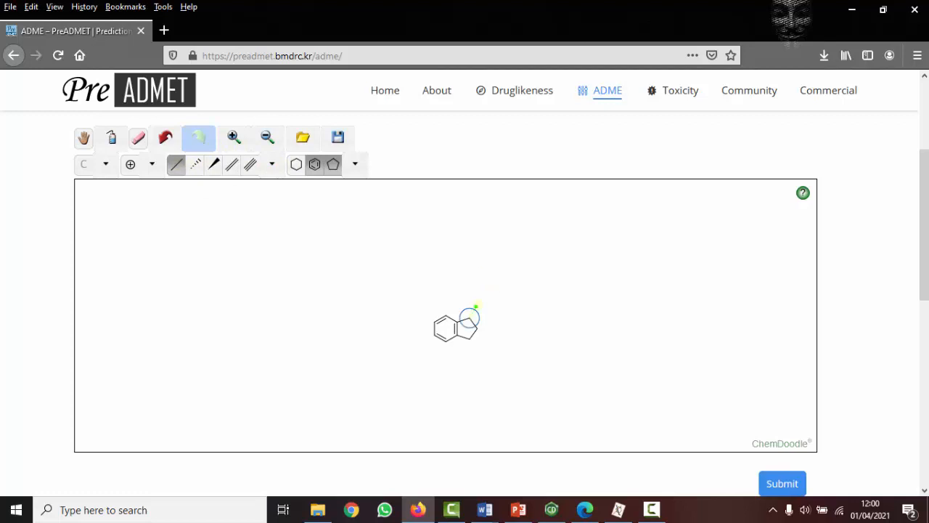
pyautogui.click(469, 318)
pyautogui.click(478, 306)
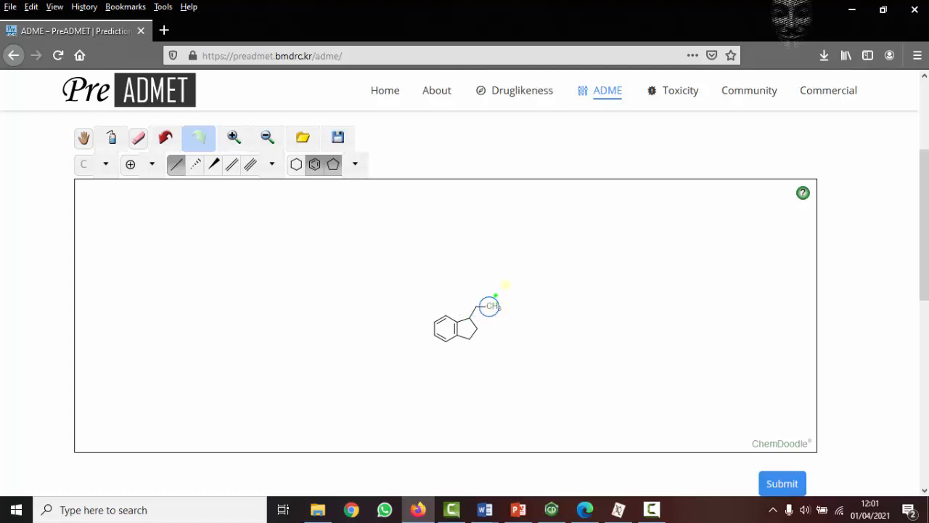
pyautogui.click(507, 285)
pyautogui.click(496, 294)
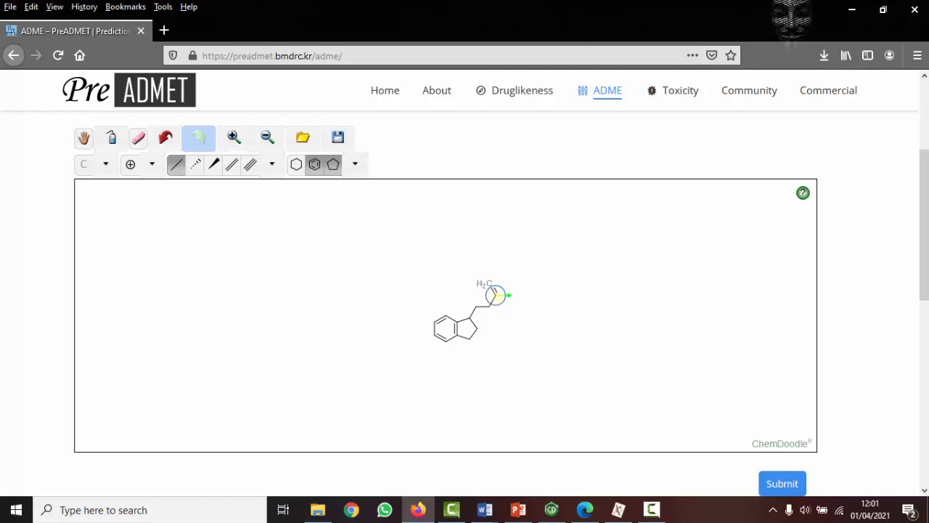
# Step: Attach a second benzene ring to the branched end of the chain and add a methyl group at its para position
pyautogui.click(508, 295)
pyautogui.click(508, 295)
pyautogui.click(534, 294)
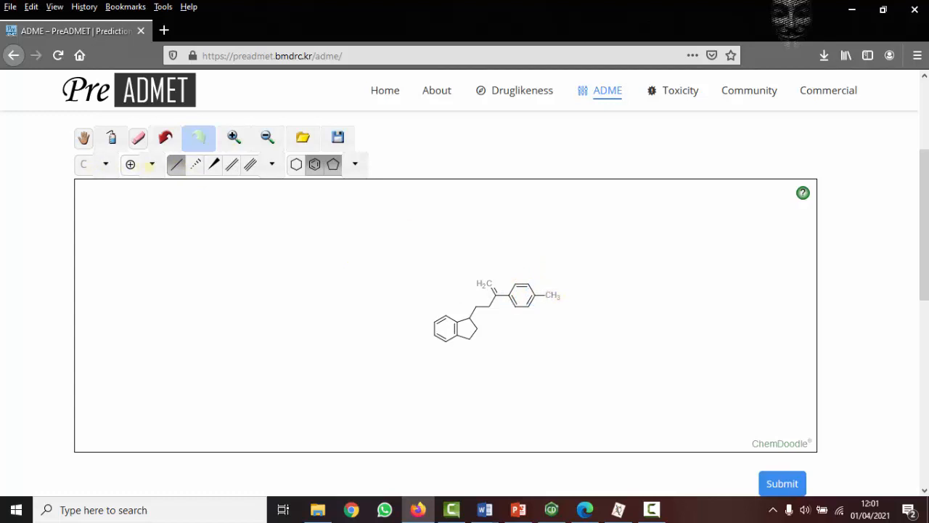
pyautogui.click(105, 164)
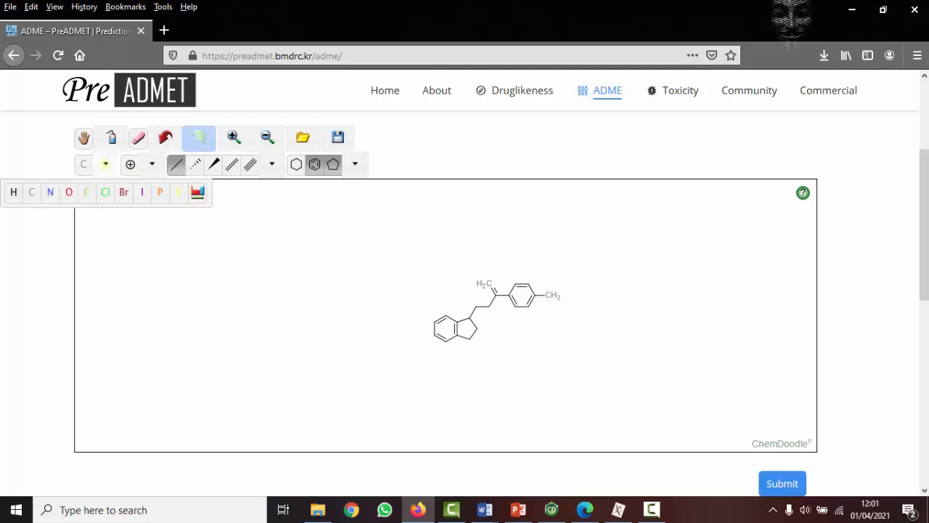
pyautogui.click(196, 192)
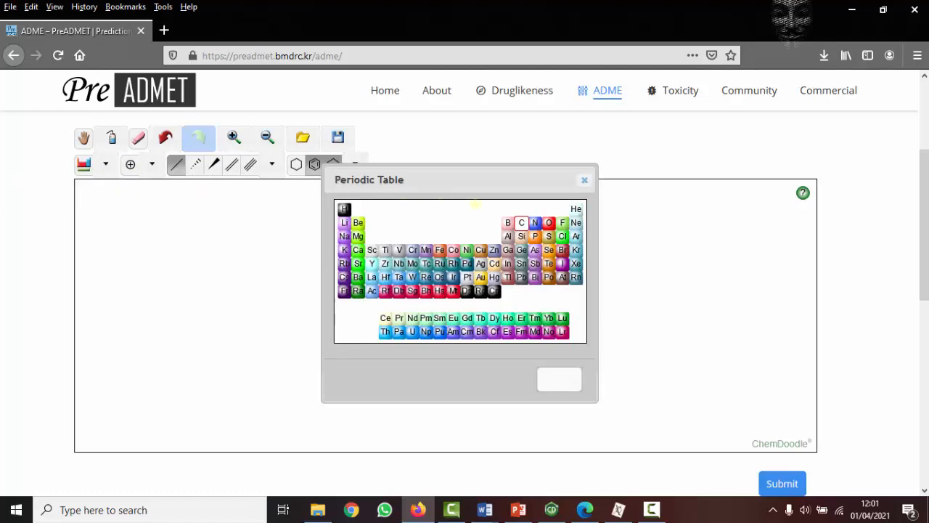
pyautogui.click(562, 222)
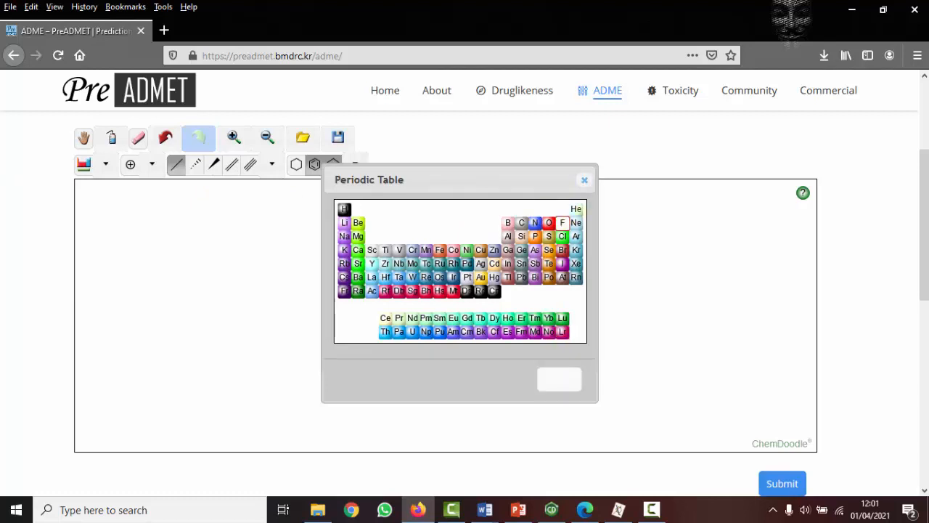
pyautogui.click(555, 379)
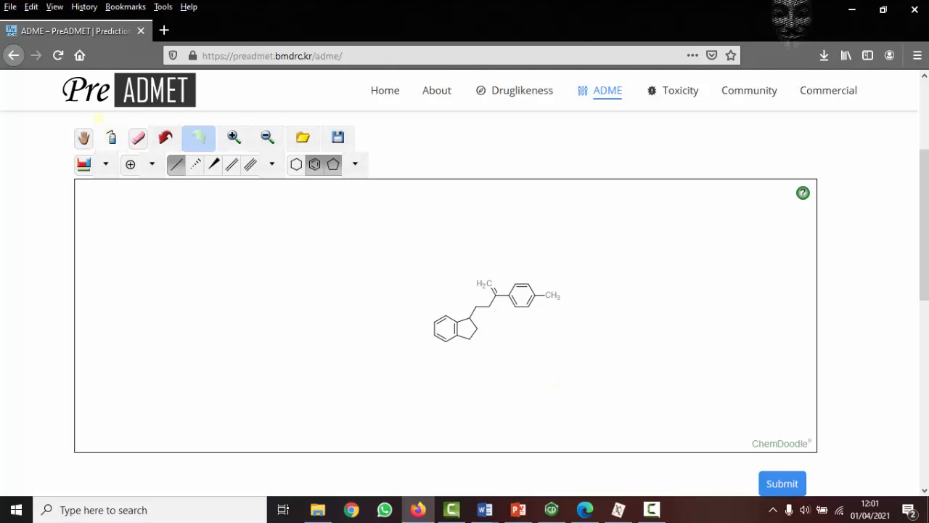
# Step: Replace the methyl on the second benzene ring with fluorine and the double-bonded CH2 with oxygen to form the ketone
pyautogui.click(105, 164)
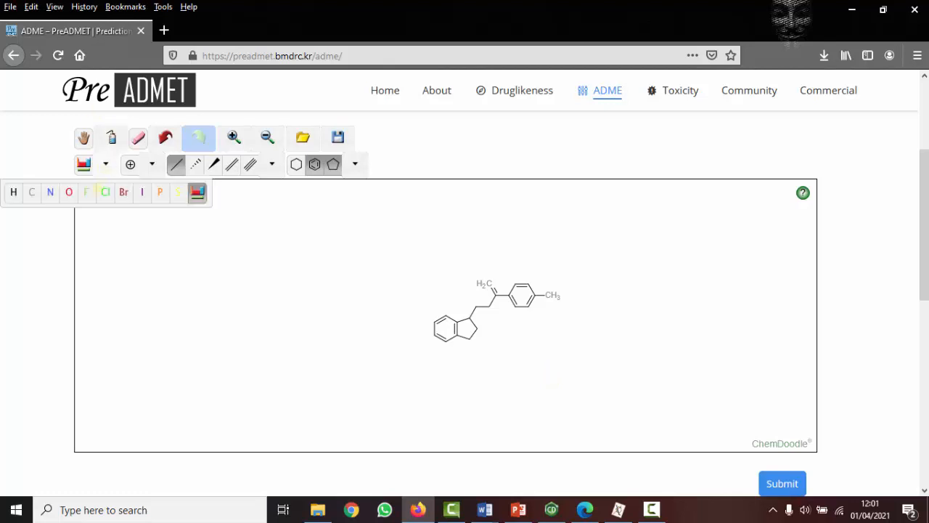
pyautogui.click(86, 192)
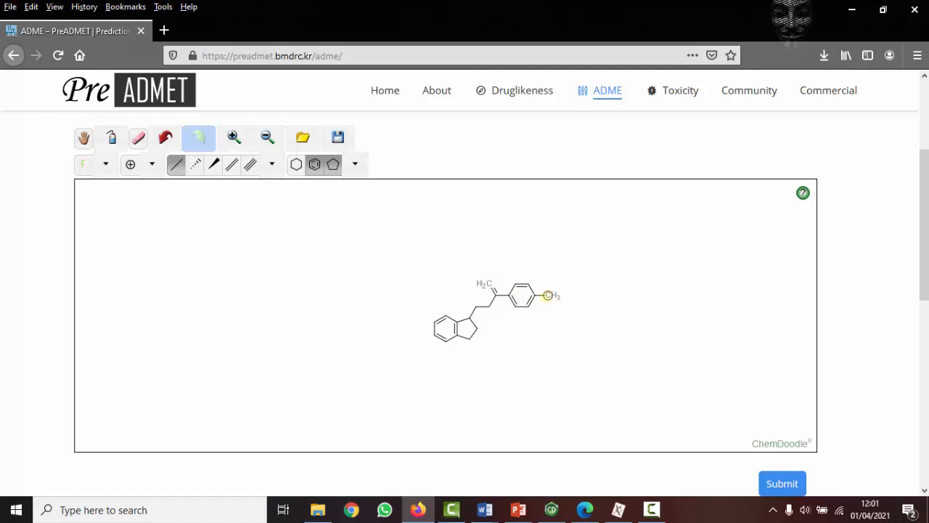
pyautogui.click(548, 295)
pyautogui.click(106, 165)
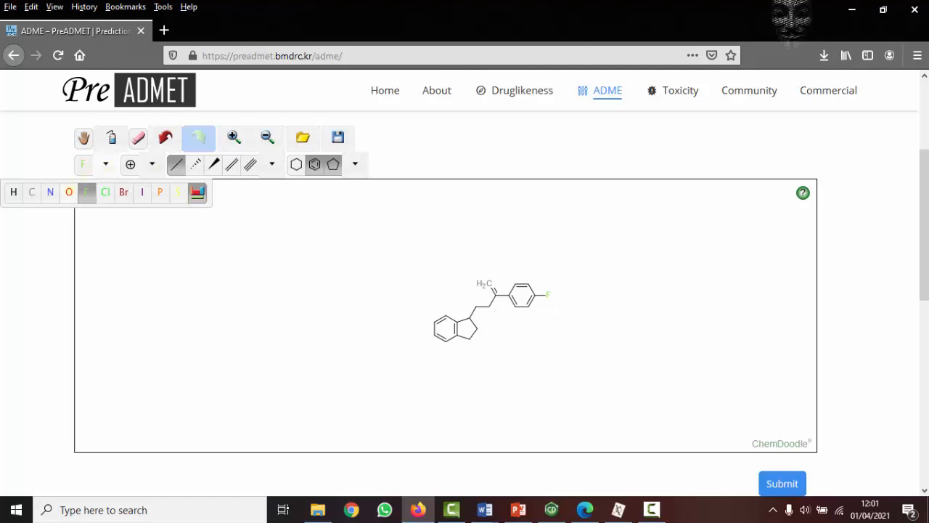
pyautogui.click(68, 192)
pyautogui.click(485, 284)
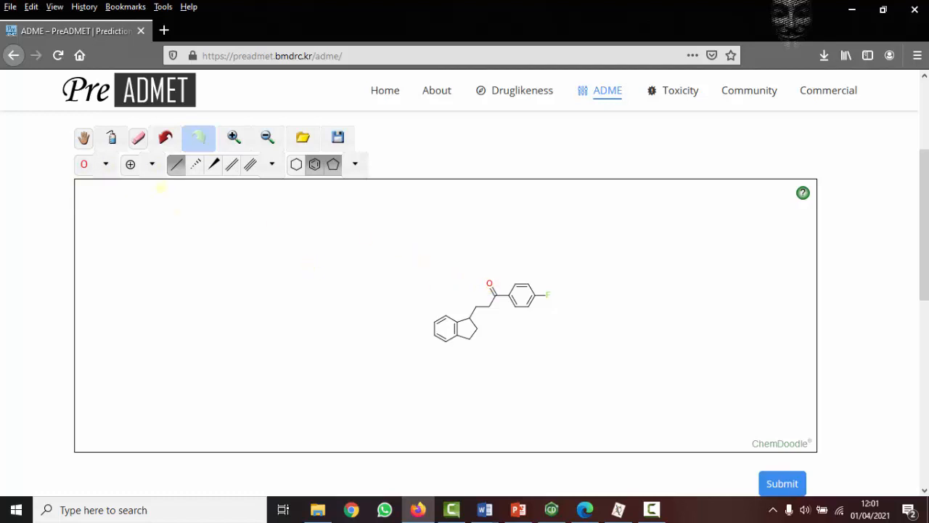
# Step: Replace the five-membered ring's lower carbon, next to the fused benzene ring, with nitrogen, leaving the other ring carbons as carbon
pyautogui.click(106, 165)
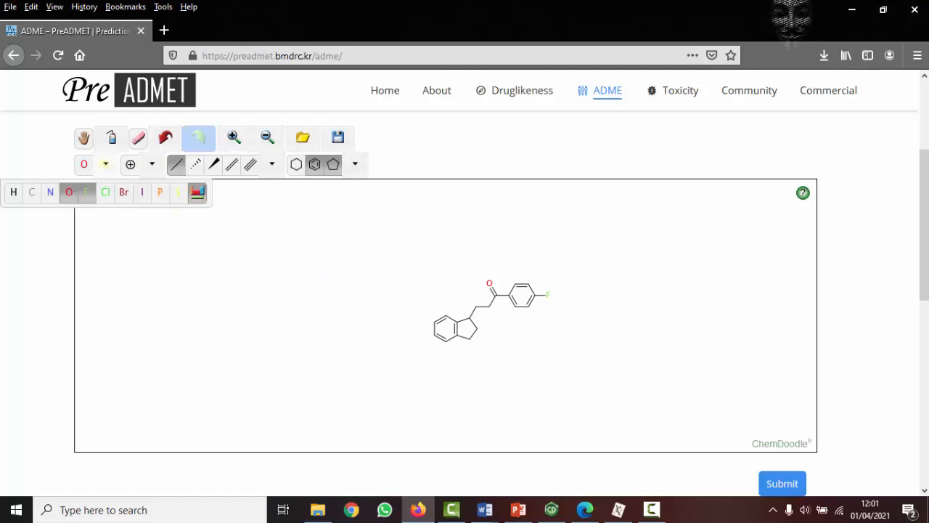
pyautogui.click(50, 192)
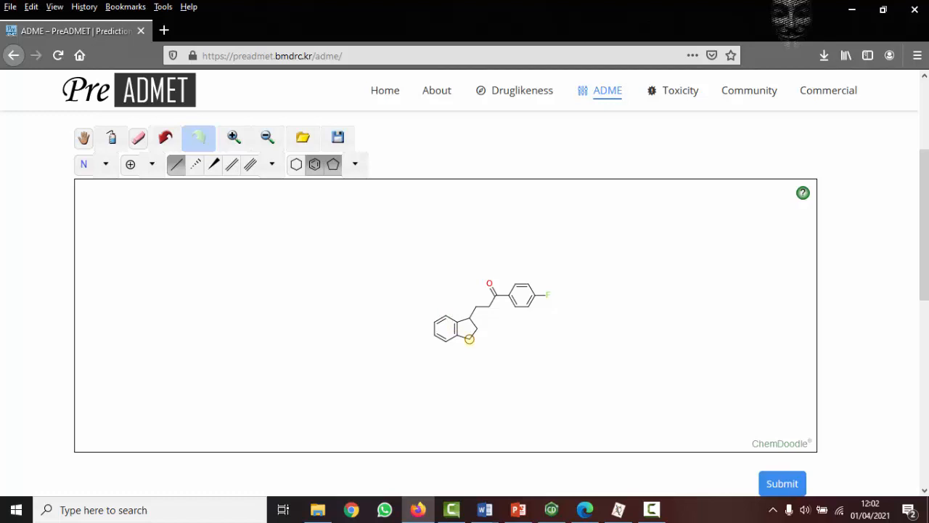
pyautogui.click(469, 339)
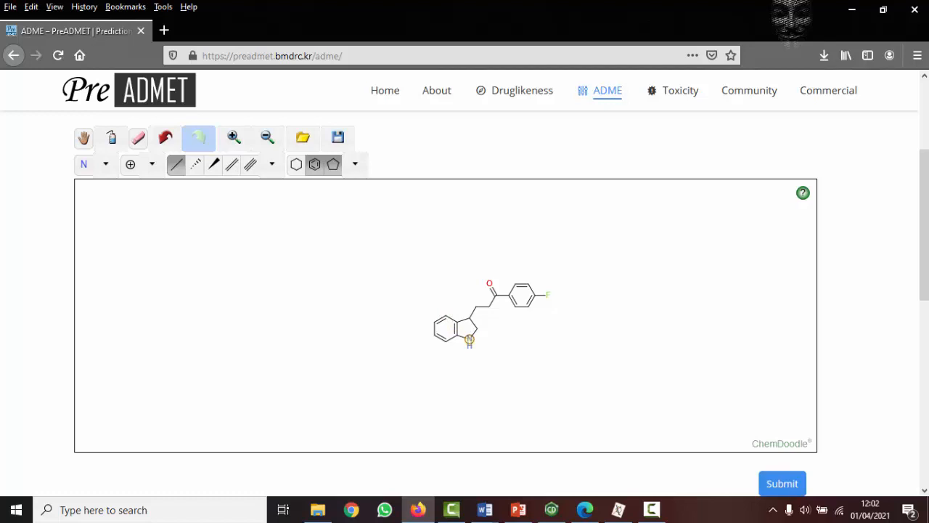
pyautogui.click(477, 328)
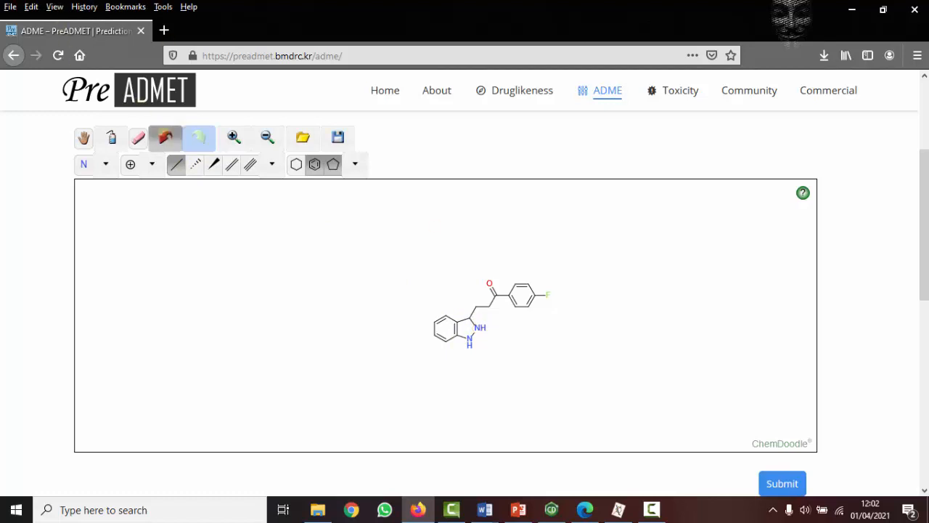
pyautogui.click(166, 137)
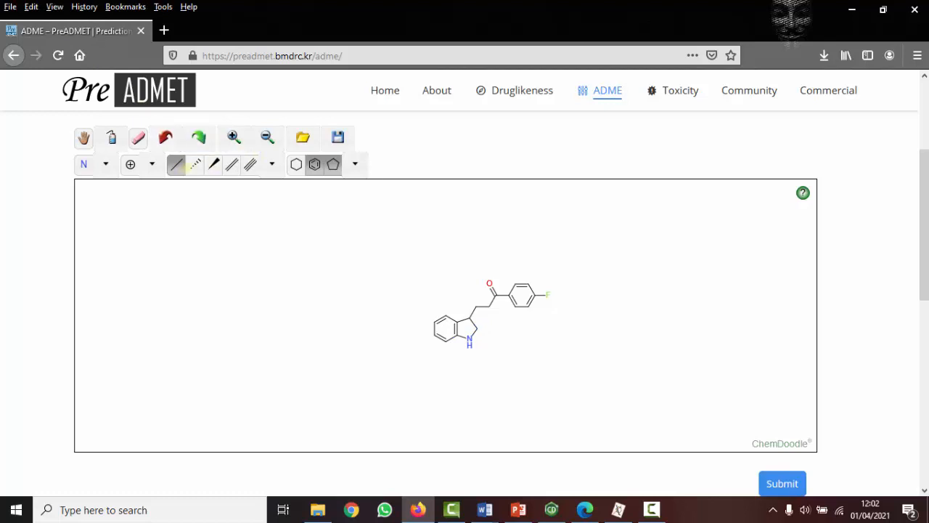
# Step: Add double bonds to the nitrogen ring's free carbon–carbon bond and to the linking chain, and submit the molecule for ADME prediction
pyautogui.click(473, 323)
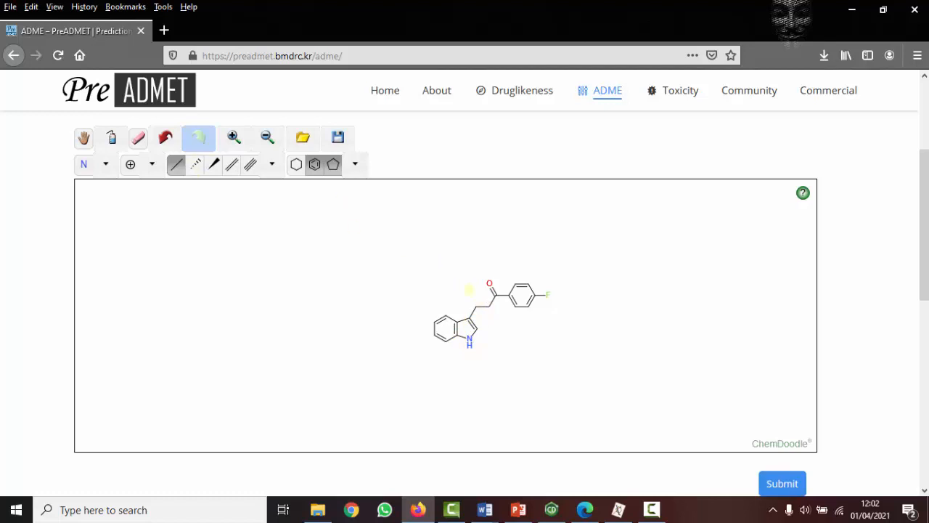
pyautogui.click(481, 307)
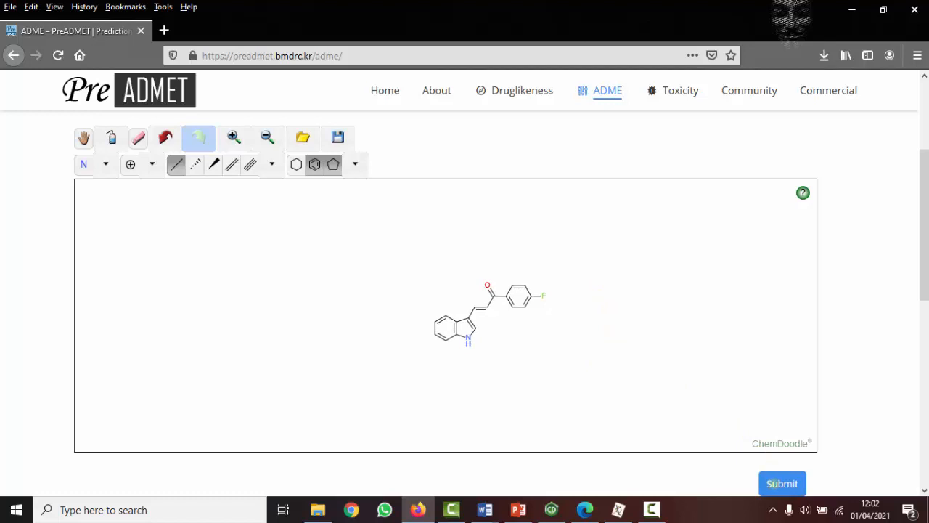
pyautogui.click(772, 484)
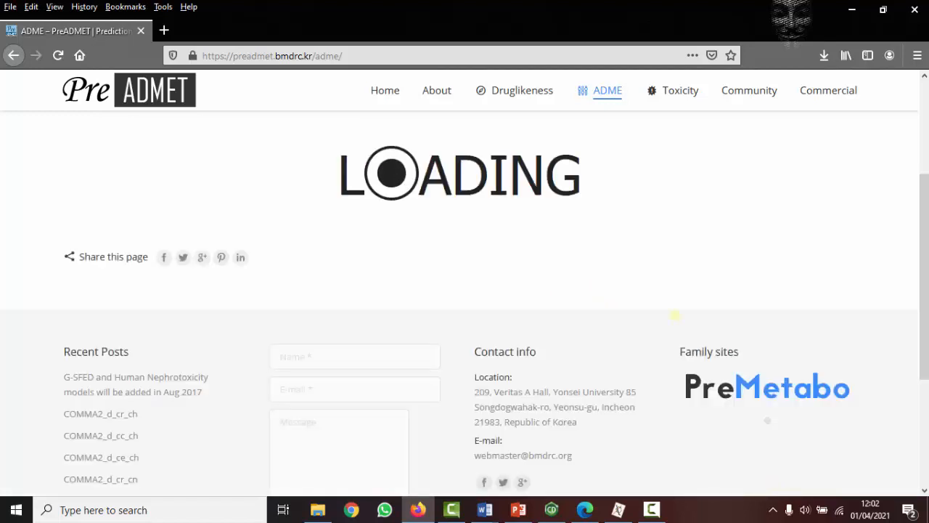
# Step: Export the ADME results table as a PDF and open the downloaded file
pyautogui.scroll(3, 677, 316)
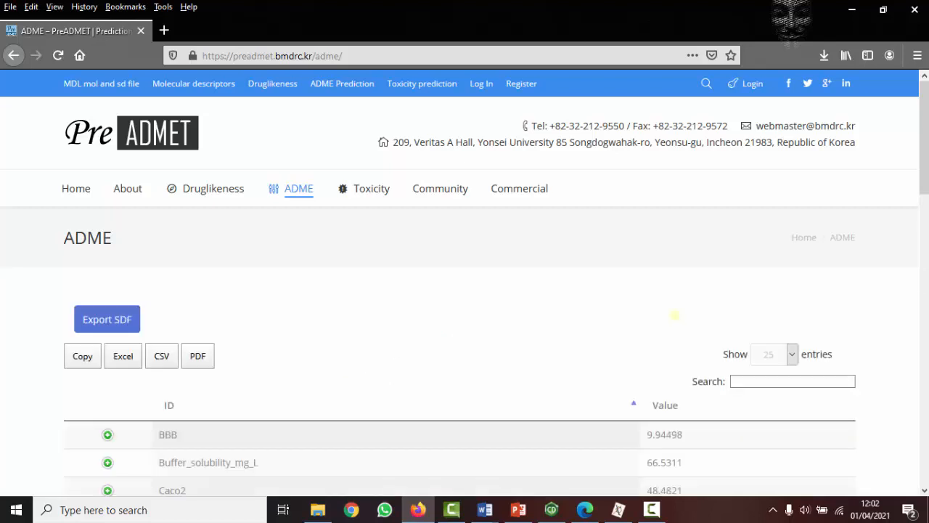
pyautogui.scroll(-2, 339, 374)
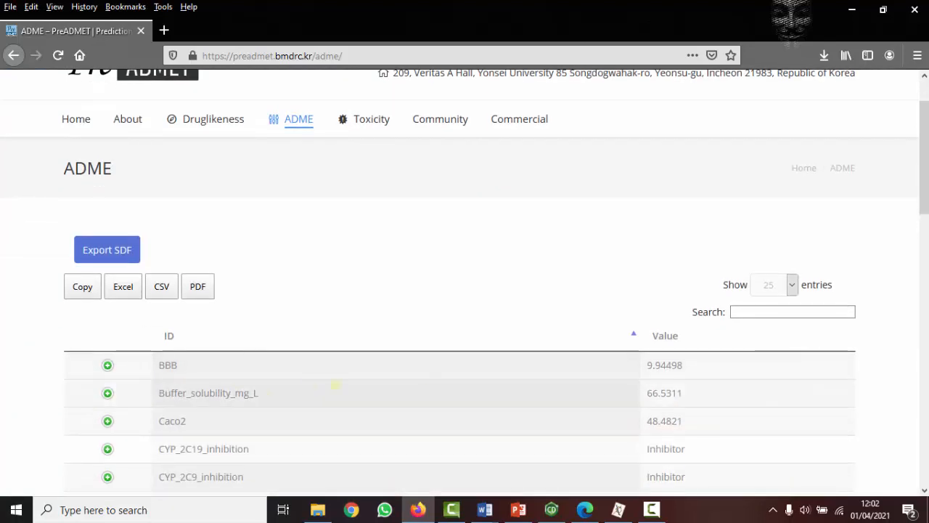
pyautogui.scroll(-2, 472, 378)
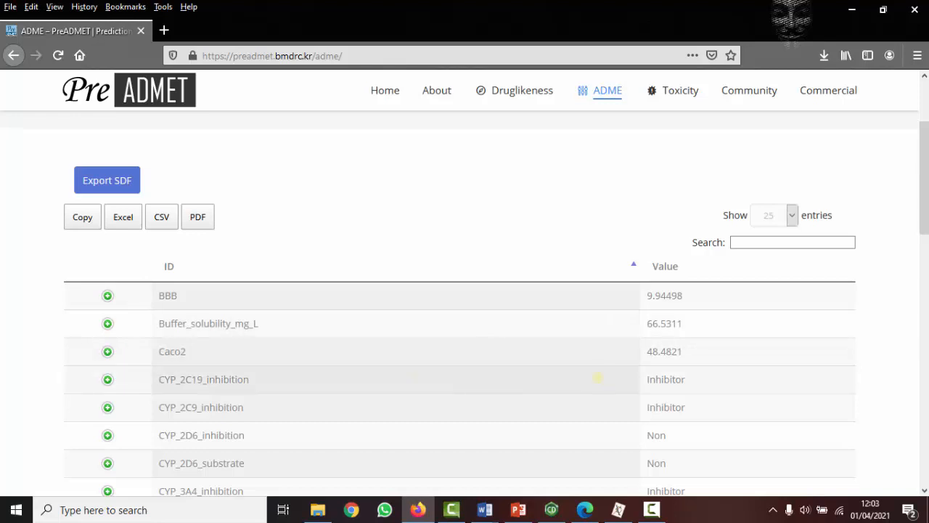
pyautogui.scroll(-6, 385, 429)
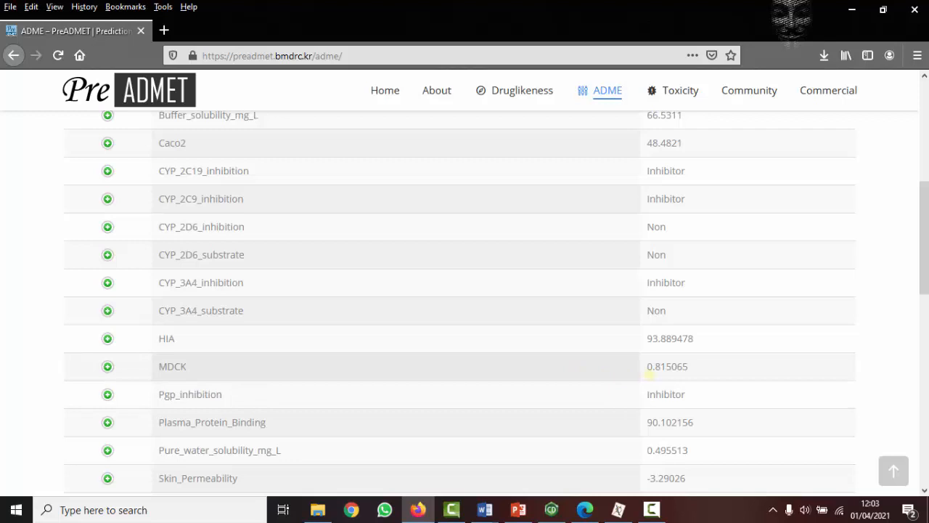
pyautogui.scroll(5, 453, 331)
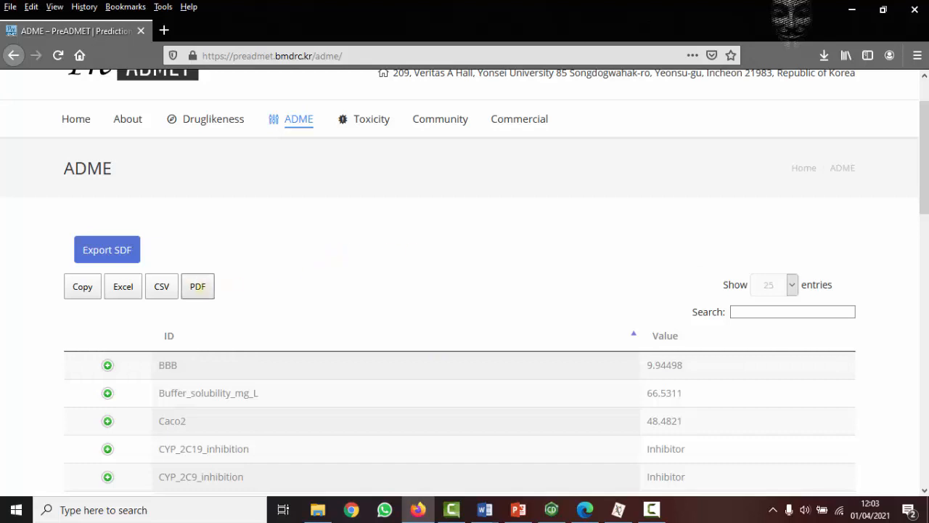
pyautogui.click(198, 286)
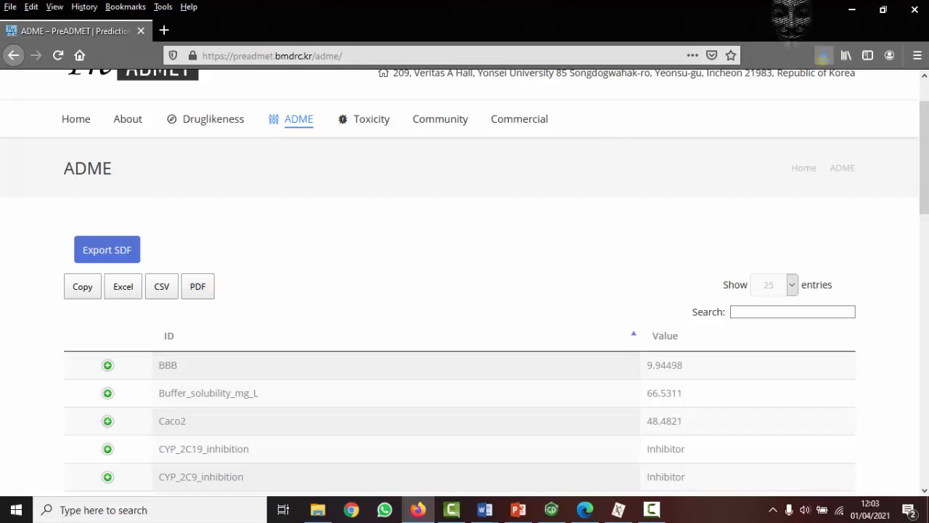
pyautogui.click(735, 101)
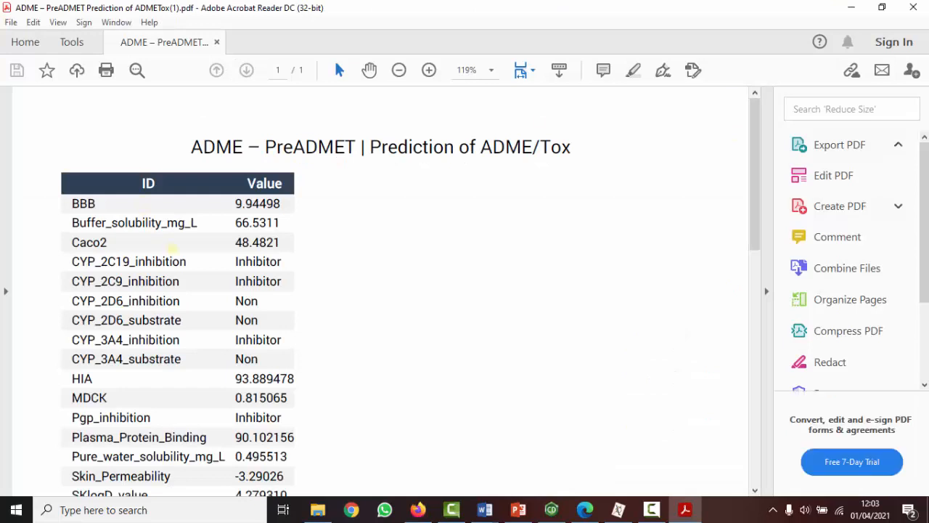
# Step: Examine the predicted ADME properties and their values in the exported PDF, from BBB down to SKlogS_pure
pyautogui.scroll(-3, 191, 276)
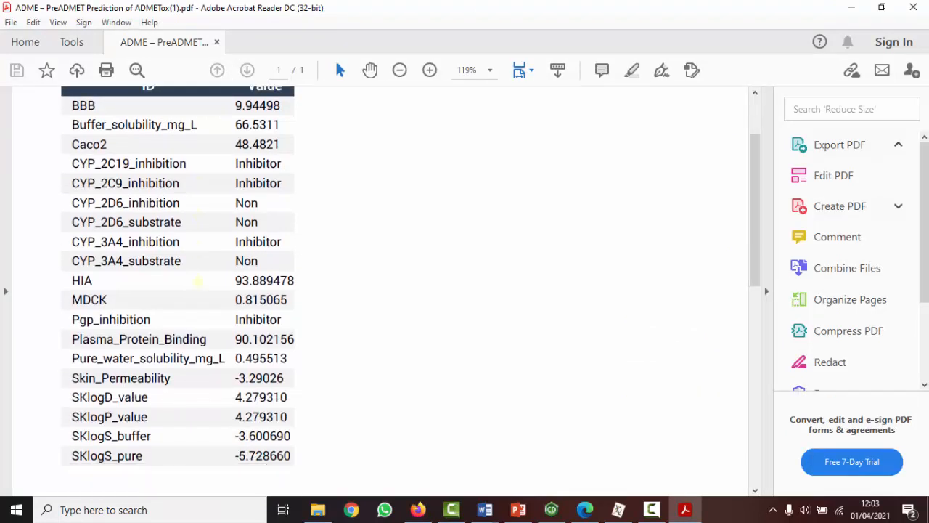
pyautogui.scroll(3, 197, 281)
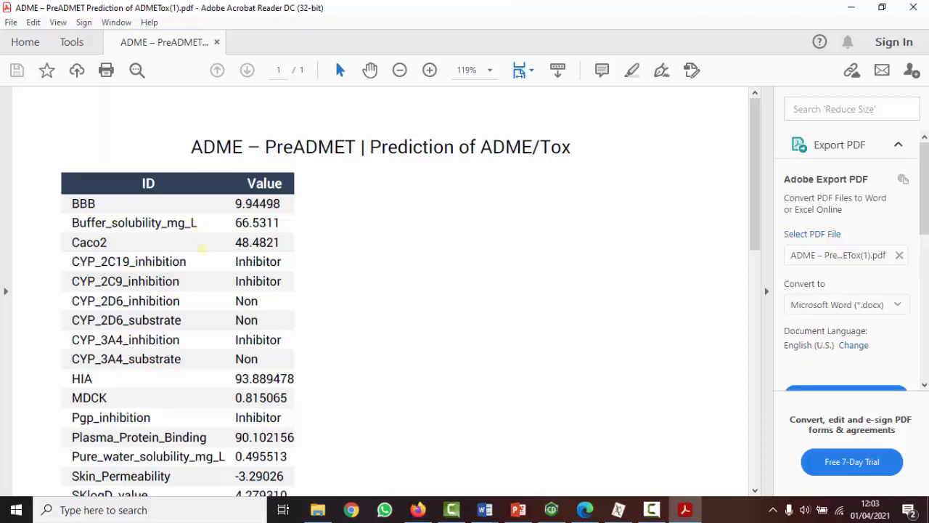
pyautogui.scroll(-1, 302, 322)
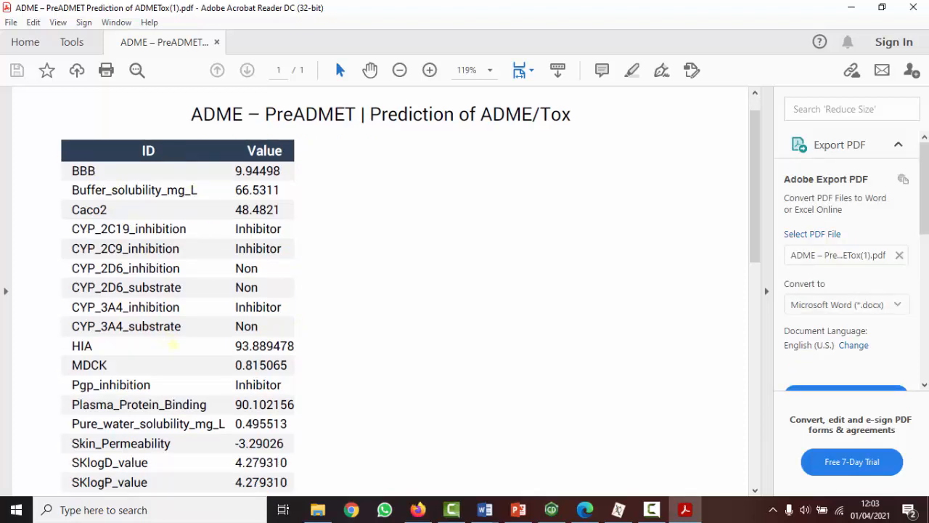
pyautogui.scroll(-2, 174, 329)
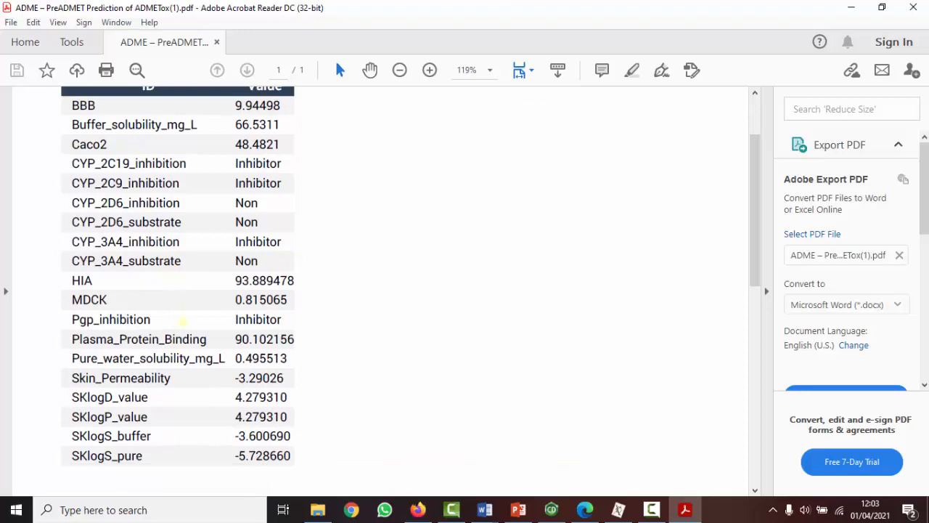